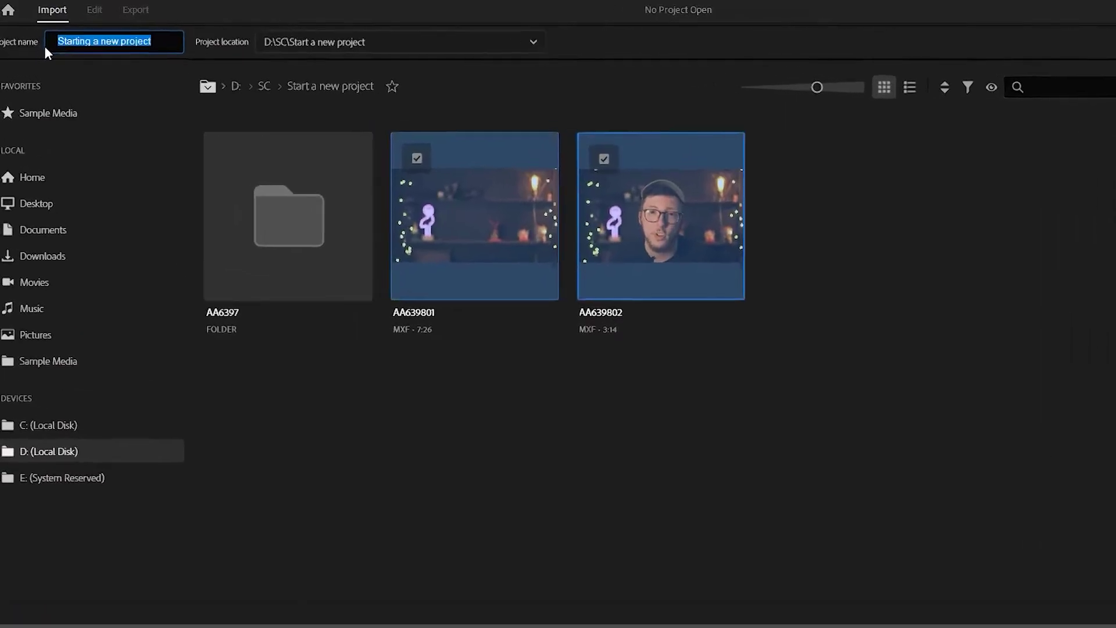
# Replace the project name with 'The basics of video editing'
pyautogui.press('BackSpace')
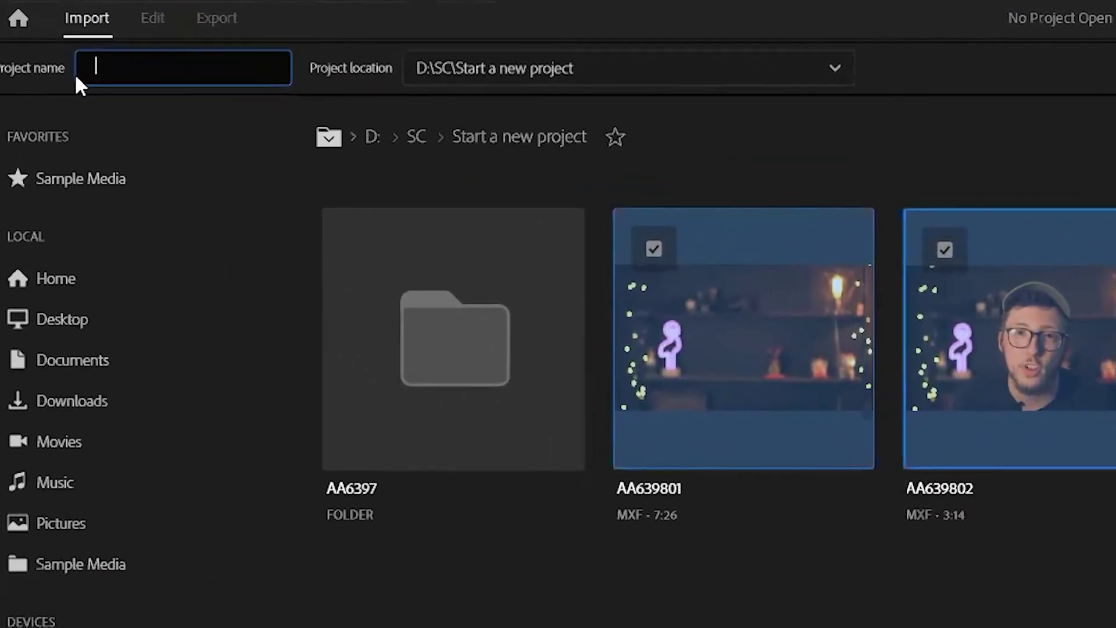
pyautogui.write('The basics of')
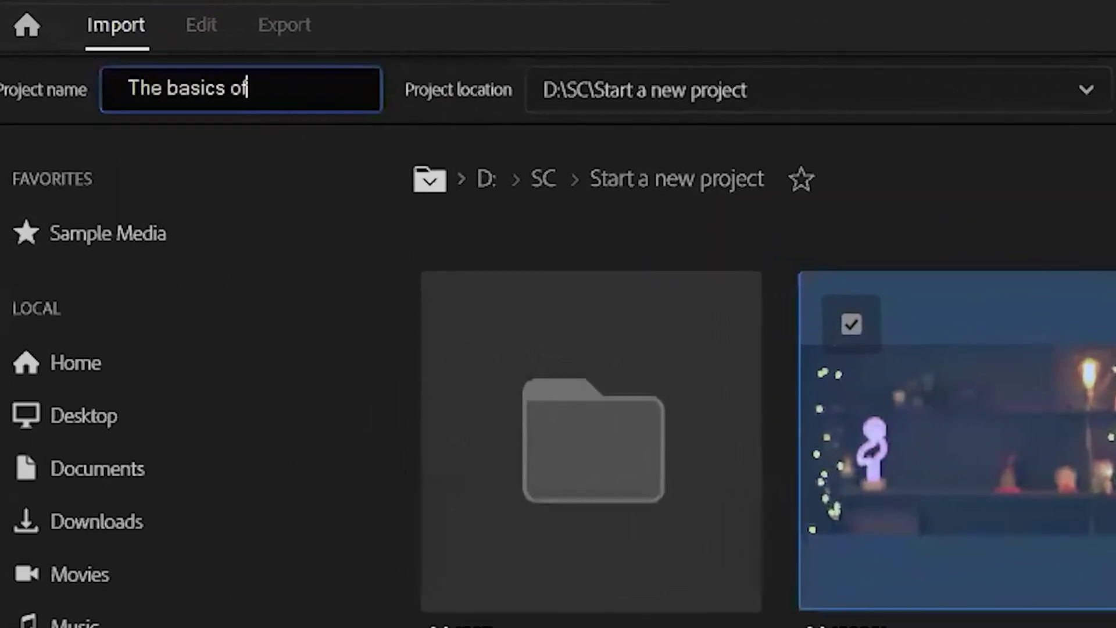
pyautogui.write(' video editin')
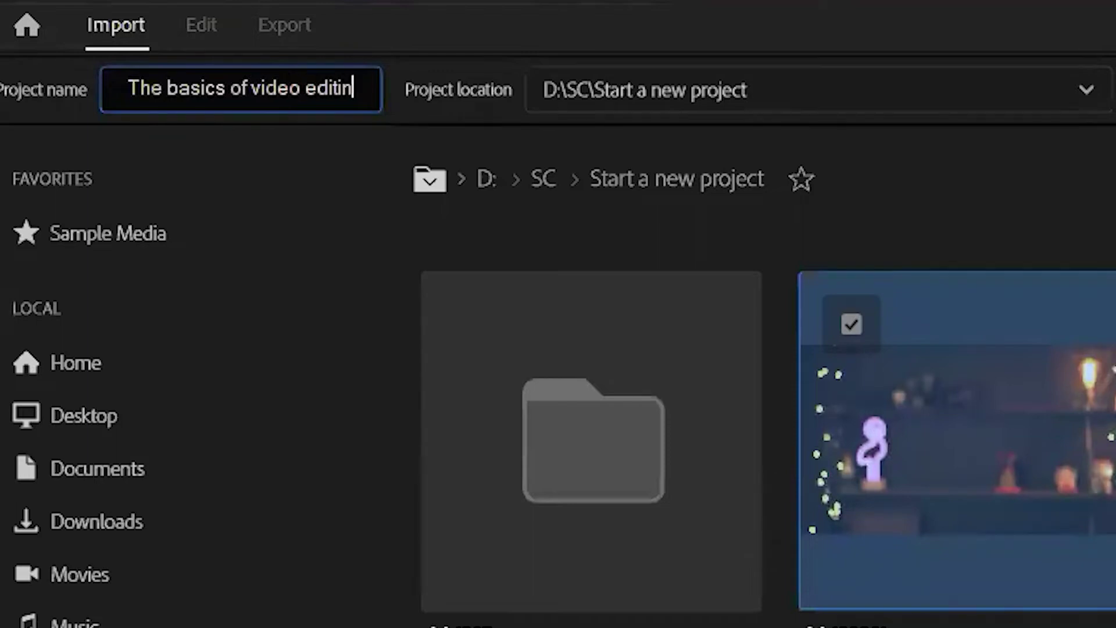
pyautogui.write('g')
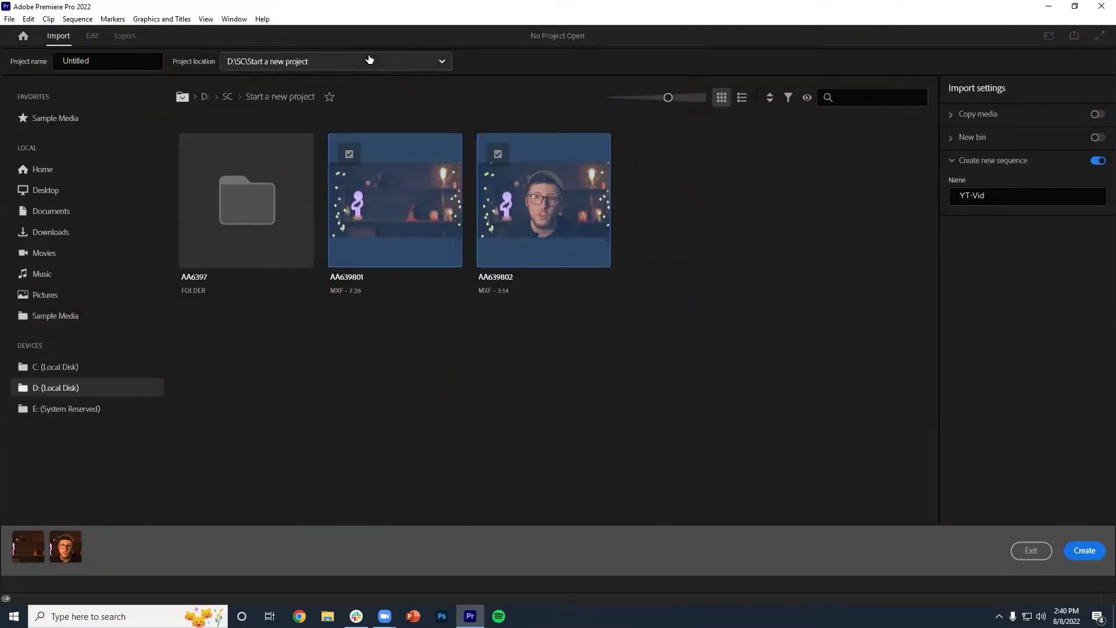
# Set the project location to the 'Start a new project' folder inside D:\SC
pyautogui.click(369, 60)
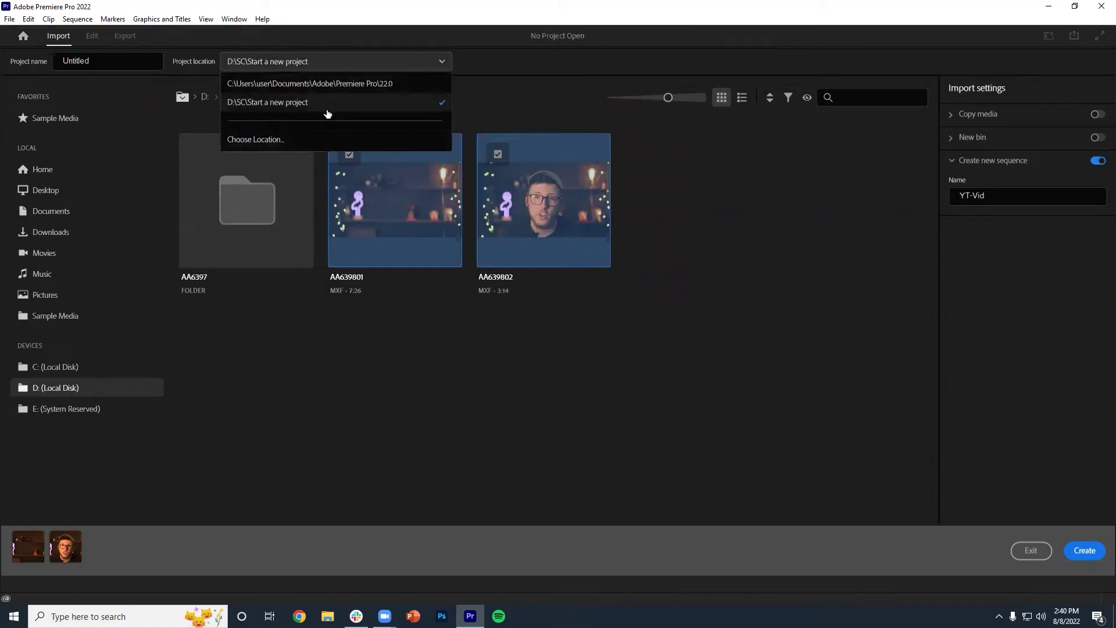
pyautogui.click(325, 139)
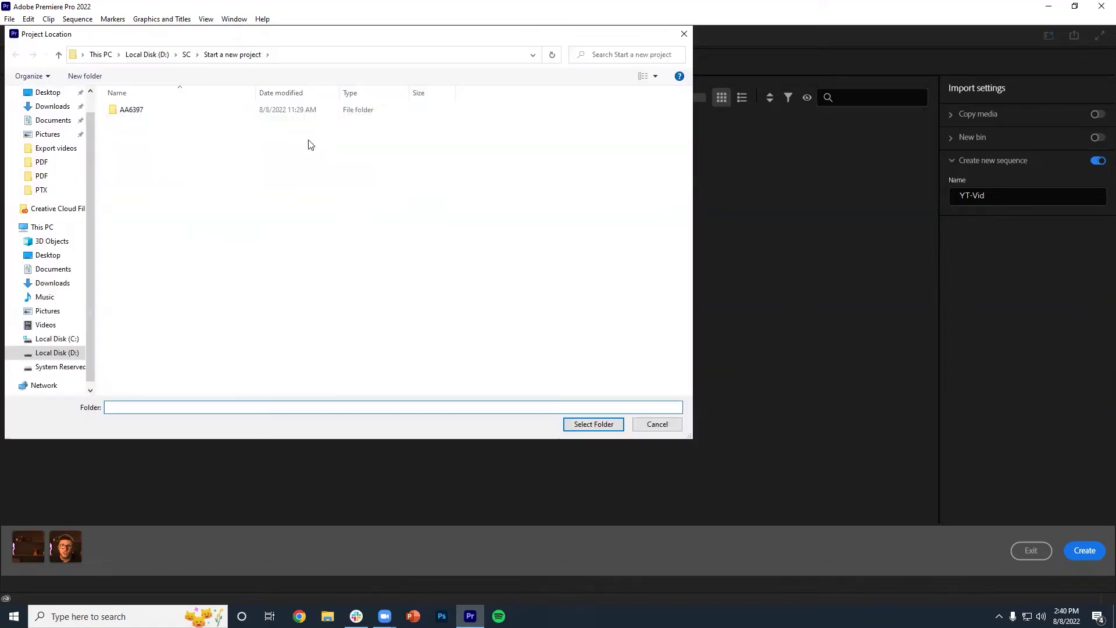
pyautogui.click(139, 54)
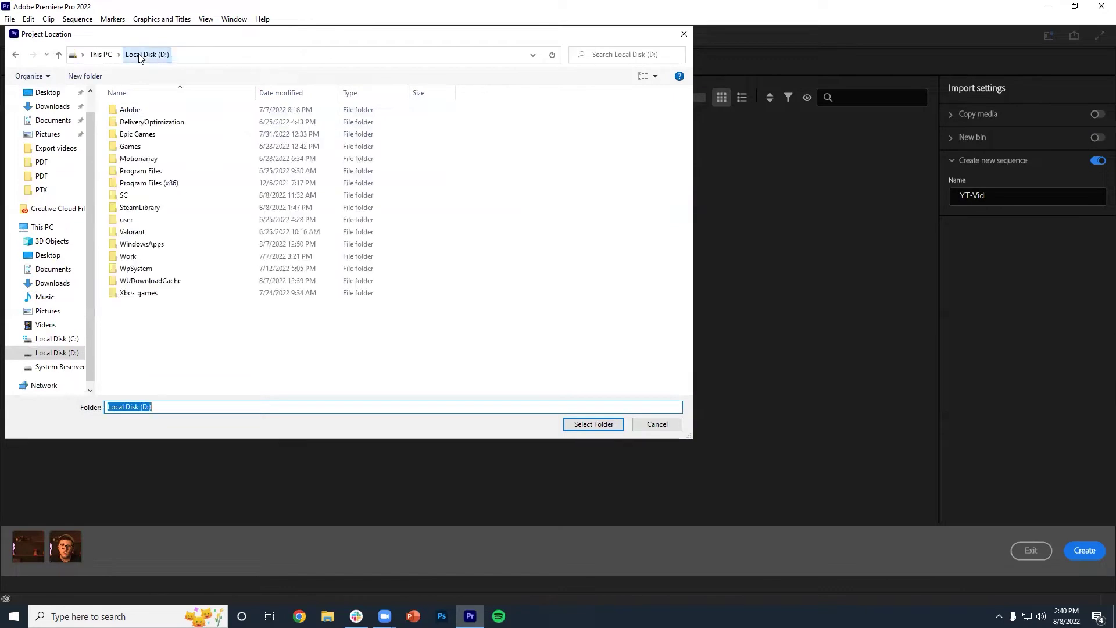
pyautogui.doubleClick(161, 194)
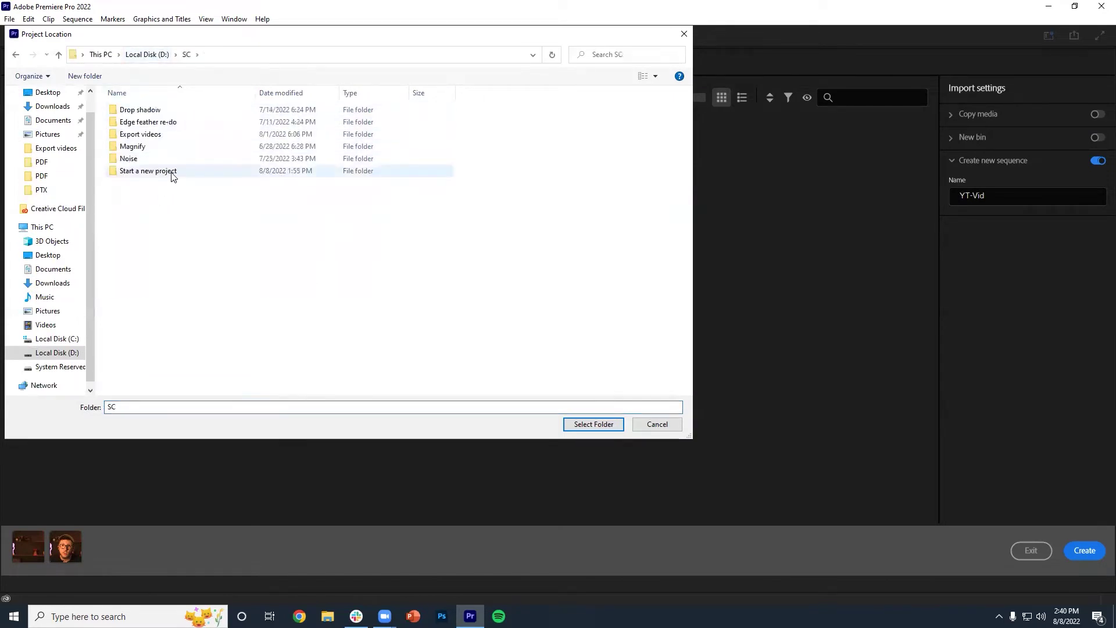
pyautogui.click(172, 173)
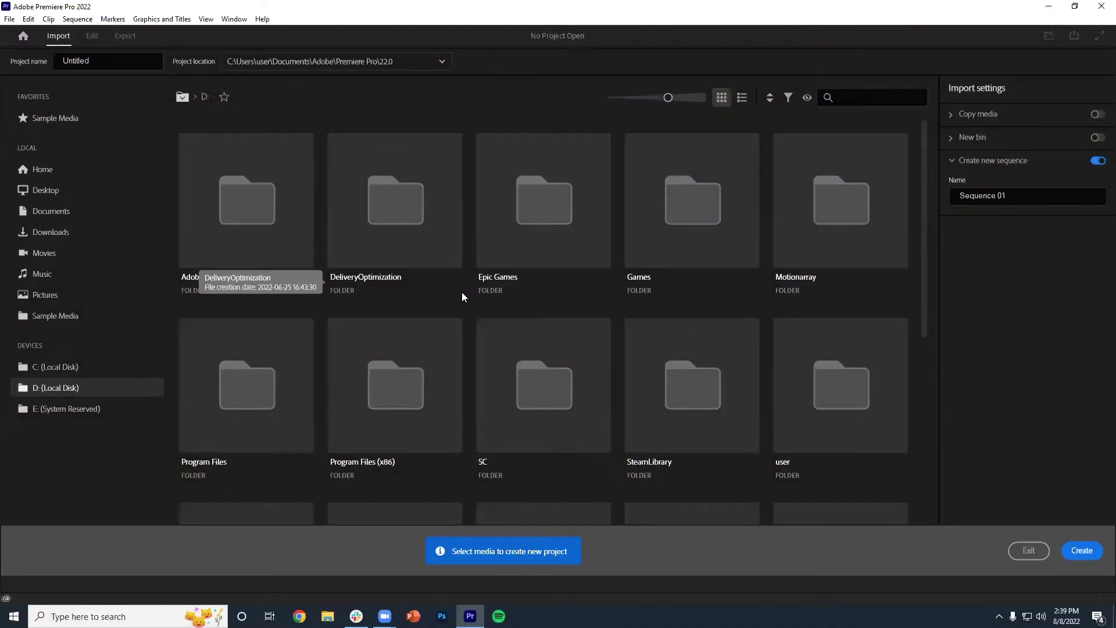
# Browse the media browser to SC > Start a new project and mark clip AA639801 for import
pyautogui.doubleClick(550, 388)
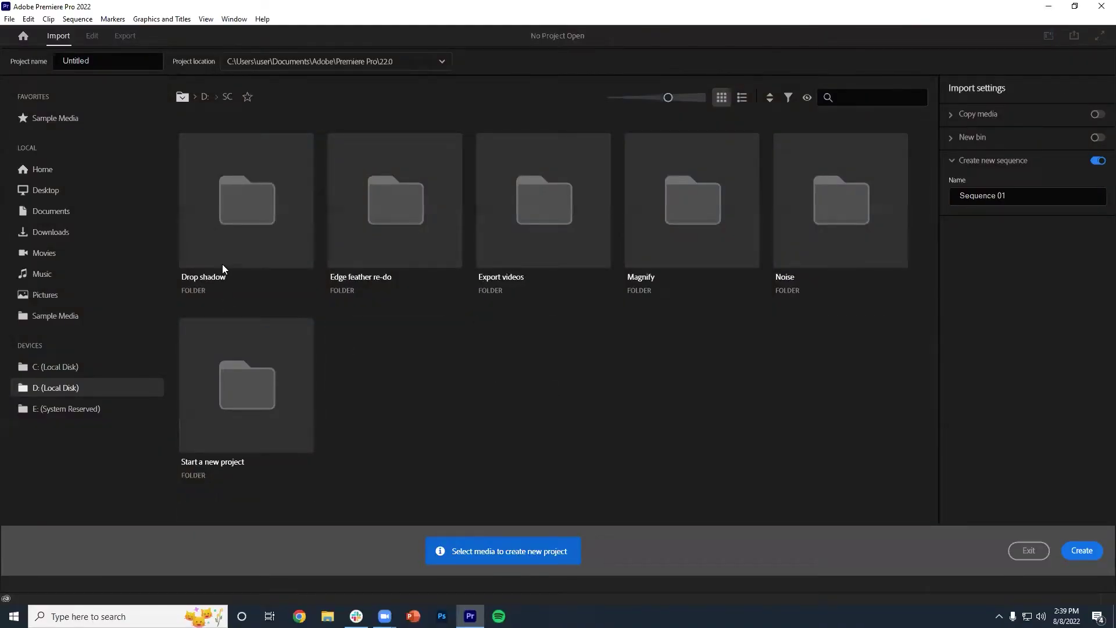
pyautogui.doubleClick(246, 380)
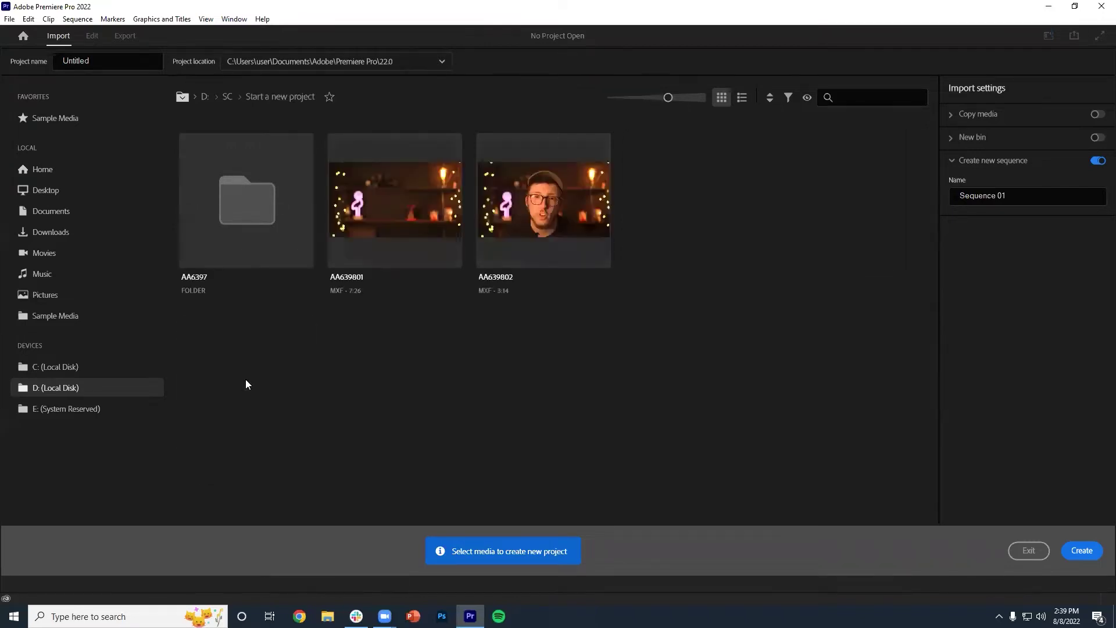
pyautogui.click(416, 230)
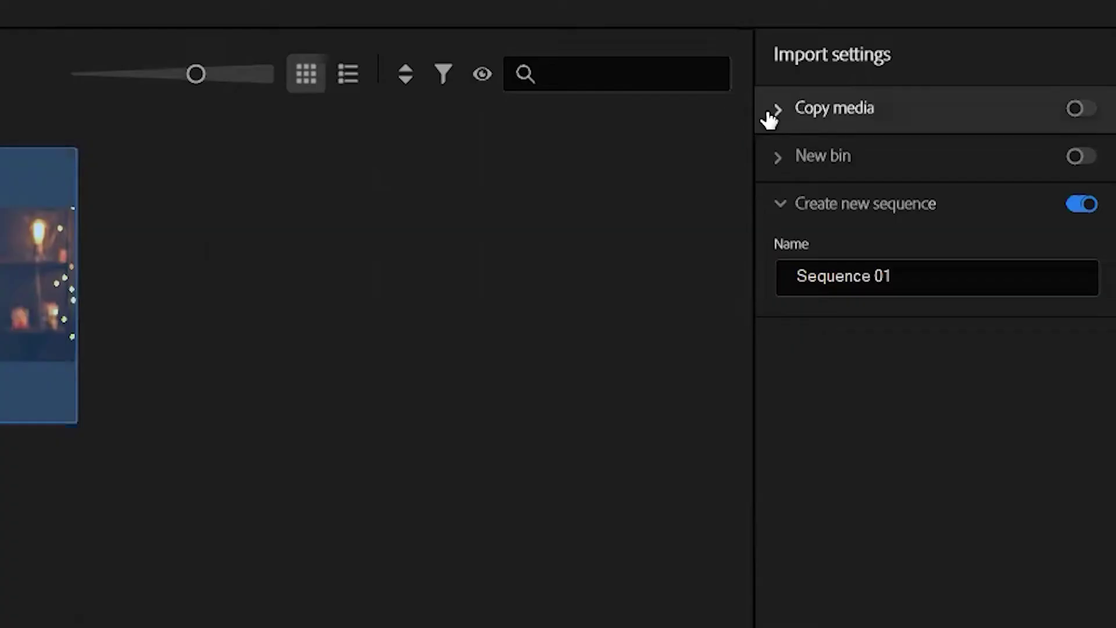
# Review Copy media options (MD5 copy preset, Same as project), then leave Copy media off
pyautogui.click(778, 111)
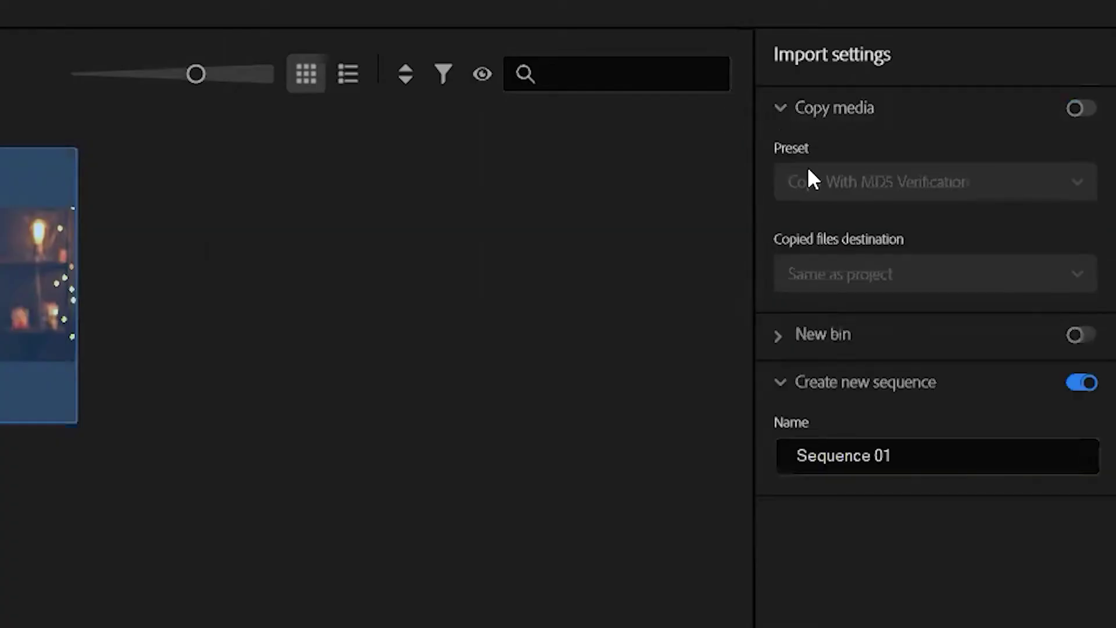
pyautogui.click(1075, 108)
pyautogui.click(989, 191)
pyautogui.click(1003, 188)
pyautogui.click(904, 272)
pyautogui.click(904, 272)
pyautogui.click(1075, 109)
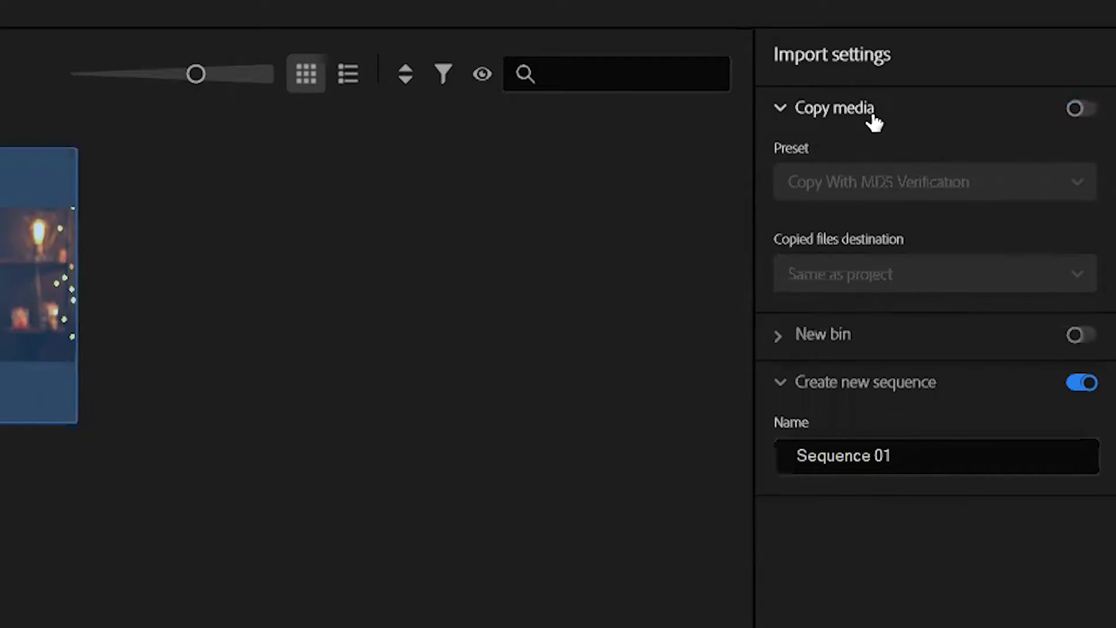
pyautogui.click(868, 111)
# Review the New bin options, then leave New bin turned off
pyautogui.click(855, 153)
pyautogui.click(1084, 154)
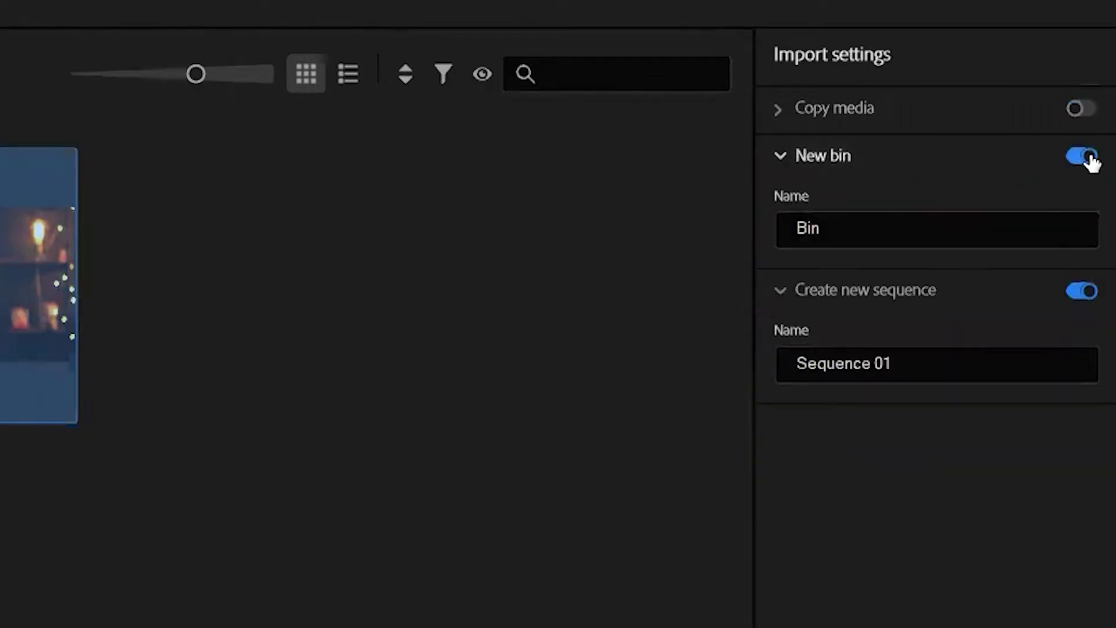
pyautogui.click(978, 221)
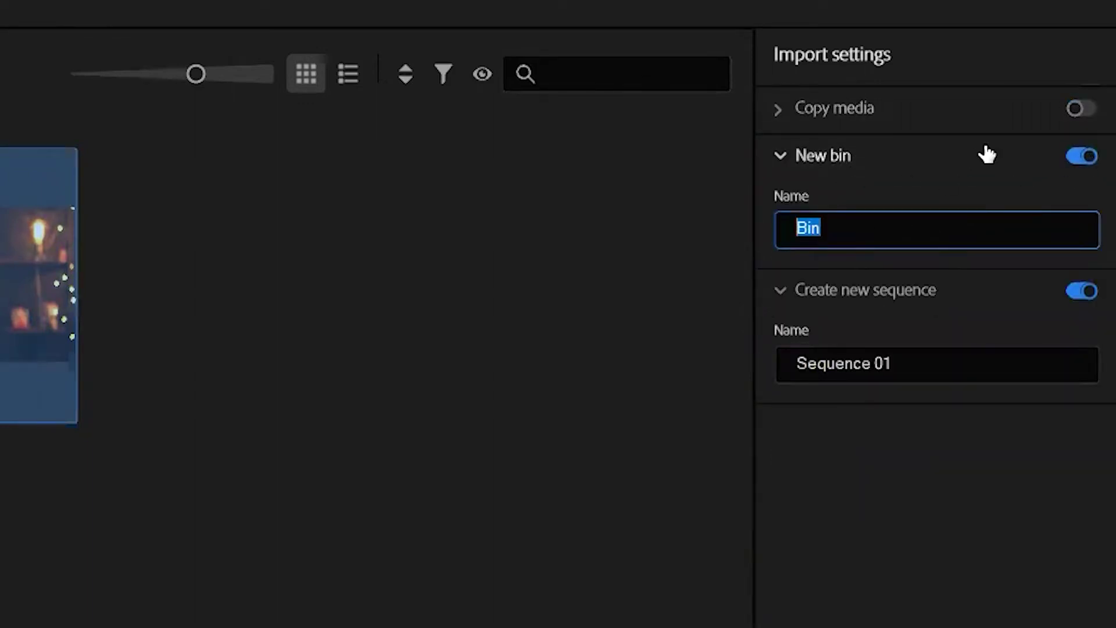
pyautogui.click(1073, 161)
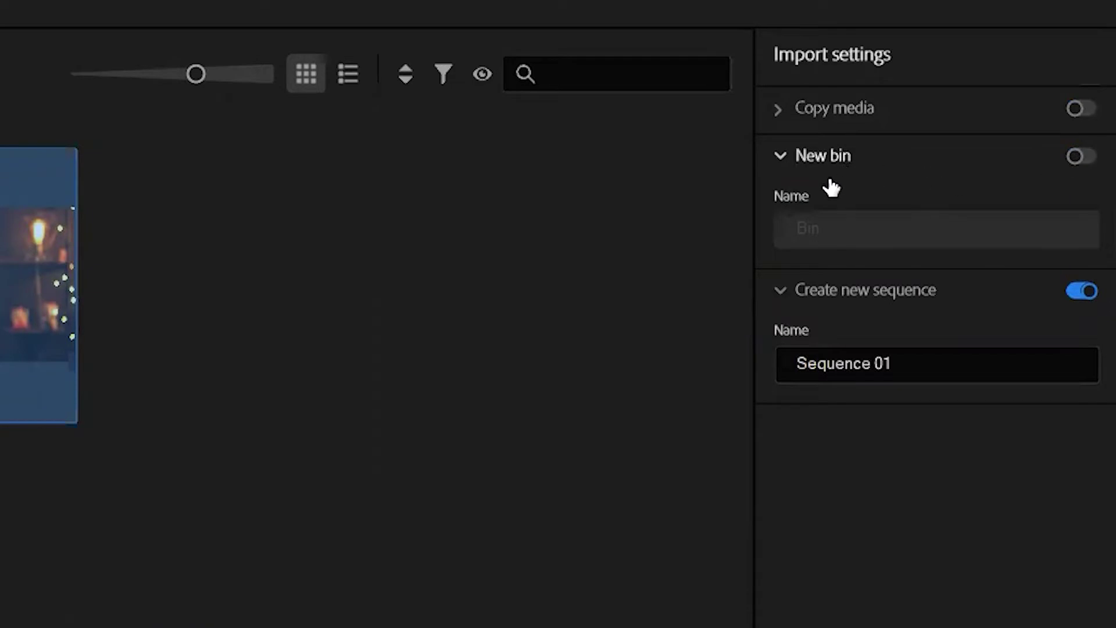
pyautogui.click(781, 160)
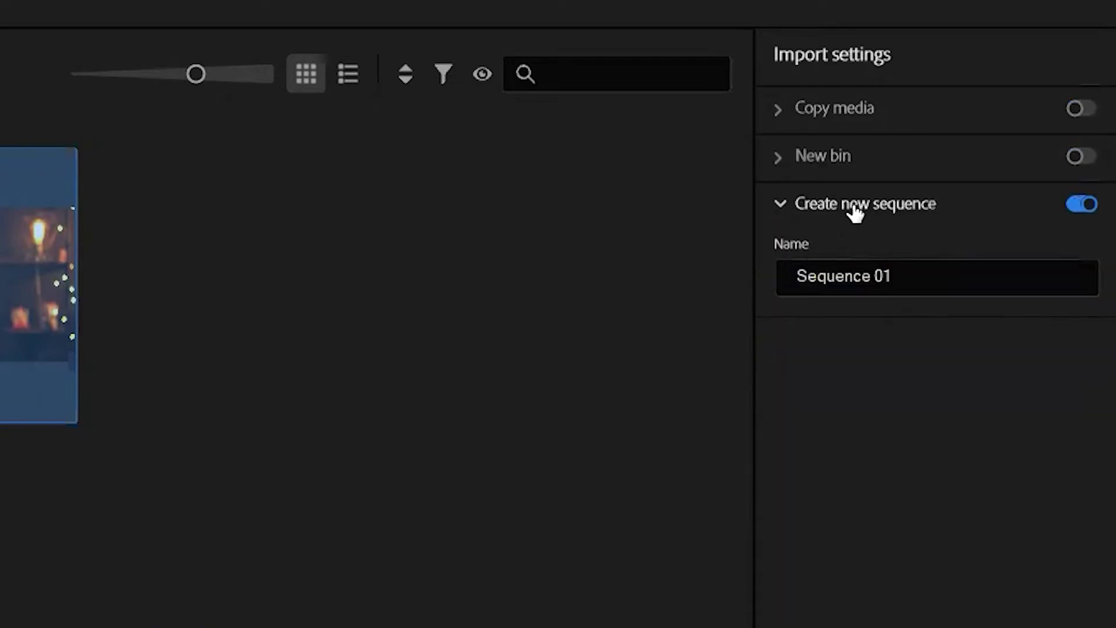
# Rename the new sequence from 'Sequence 01' to 'YT-Vid'
pyautogui.click(916, 267)
pyautogui.moveTo(916, 268); pyautogui.dragTo(777, 277)
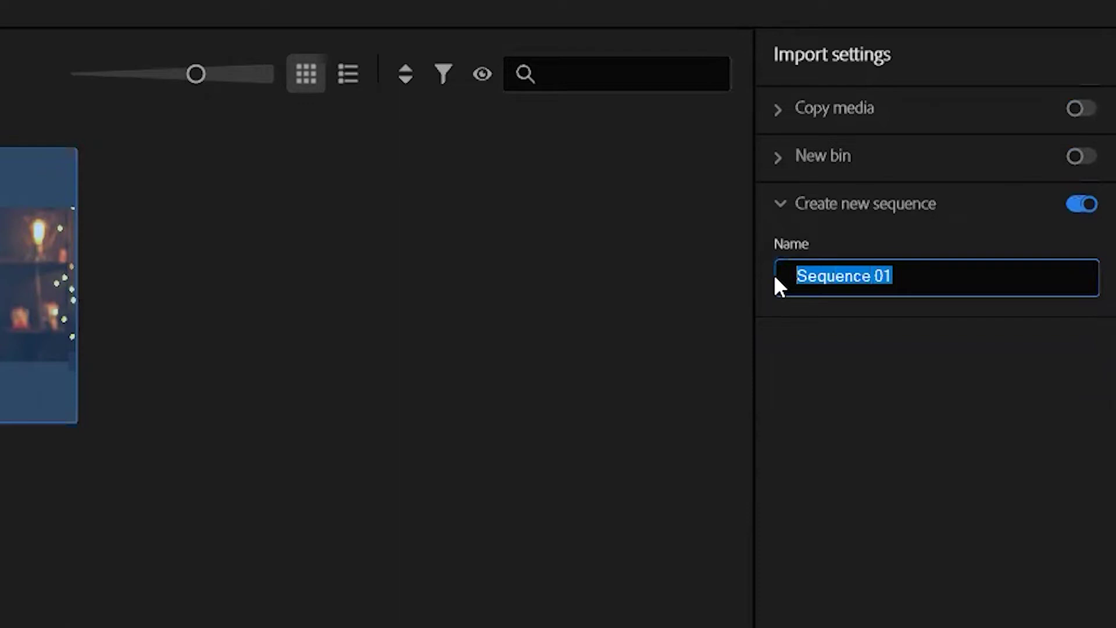
pyautogui.write('YT-Vid')
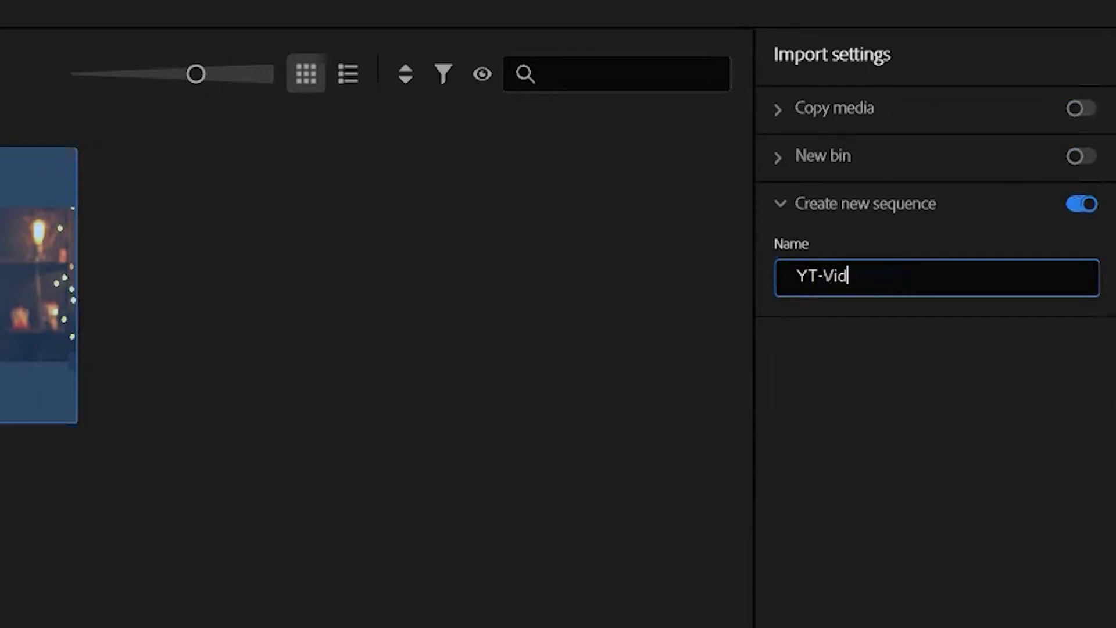
pyautogui.press('Return')
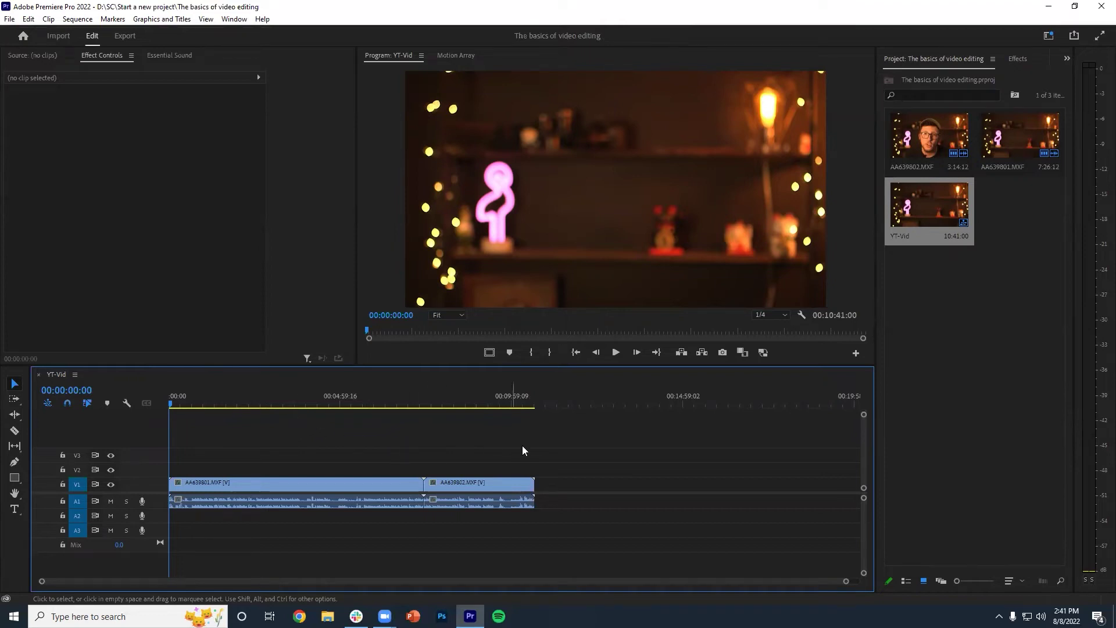
# Select both clips on the YT-Vid timeline and delete them
pyautogui.moveTo(478, 472); pyautogui.dragTo(222, 560)
pyautogui.press('Delete')
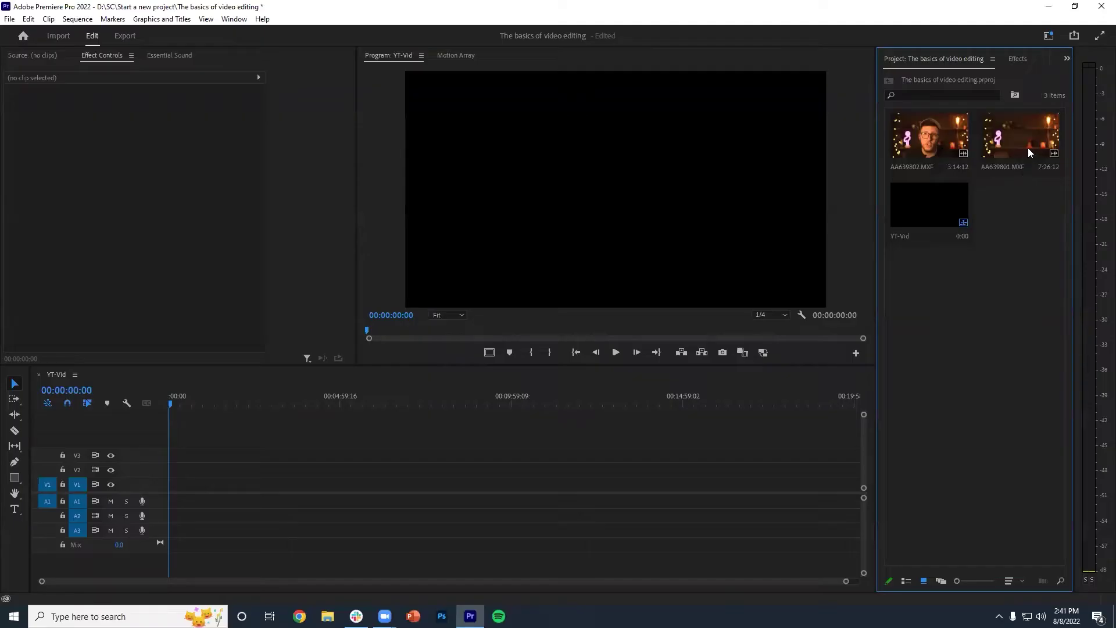
# Load AA639801.MXF in the Source monitor and mark In at 04:05:37:15 and an Out point
pyautogui.click(1029, 153)
pyautogui.doubleClick(1028, 152)
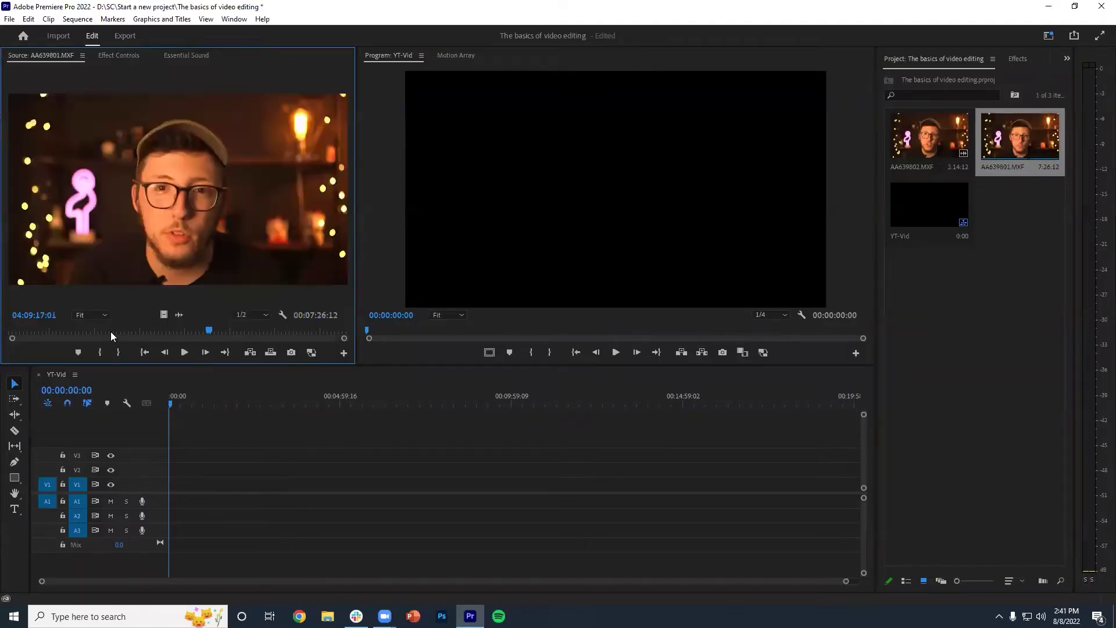
pyautogui.moveTo(109, 331); pyautogui.dragTo(65, 344)
pyautogui.press('i')
pyautogui.press('o')
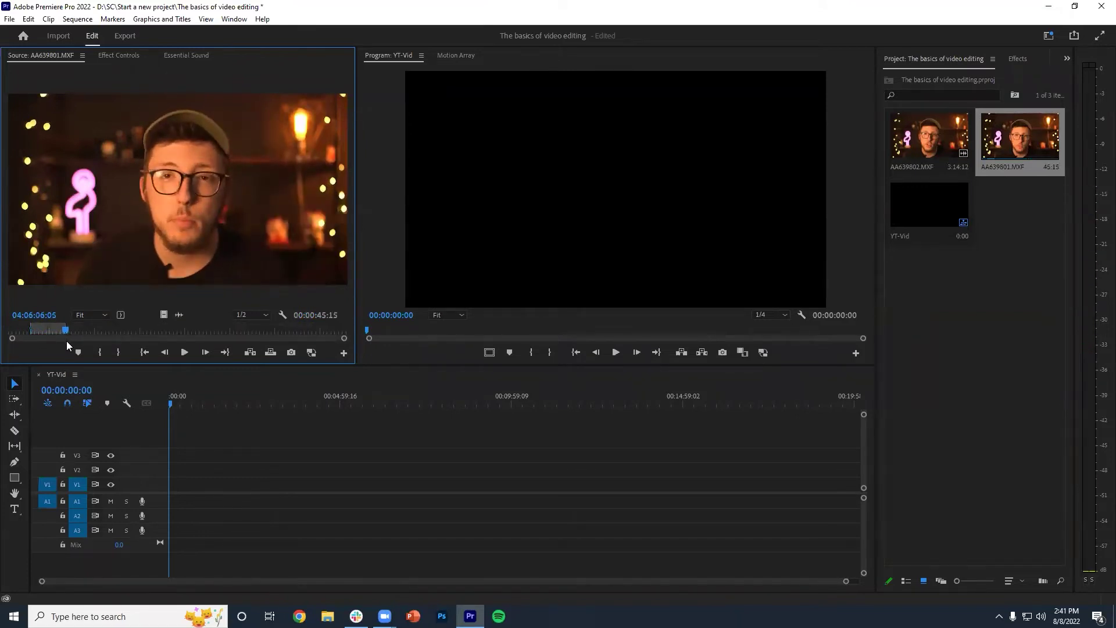
# Place the trimmed clip at the sequence start, plus video-only and audio-only copies further along
pyautogui.moveTo(243, 320); pyautogui.dragTo(172, 485)
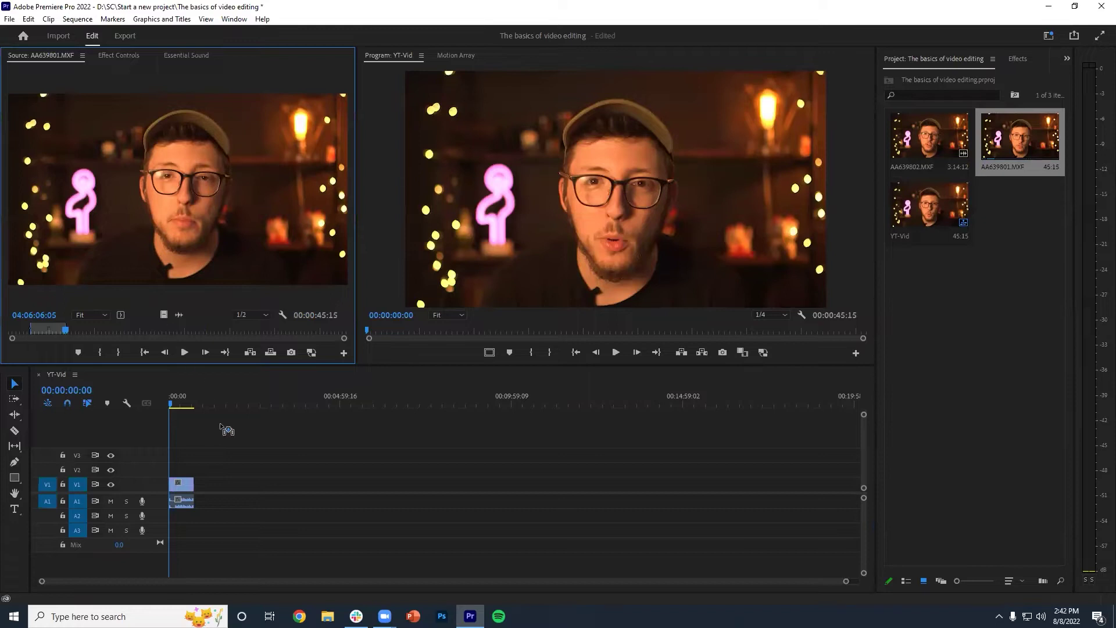
pyautogui.moveTo(208, 399); pyautogui.dragTo(243, 478)
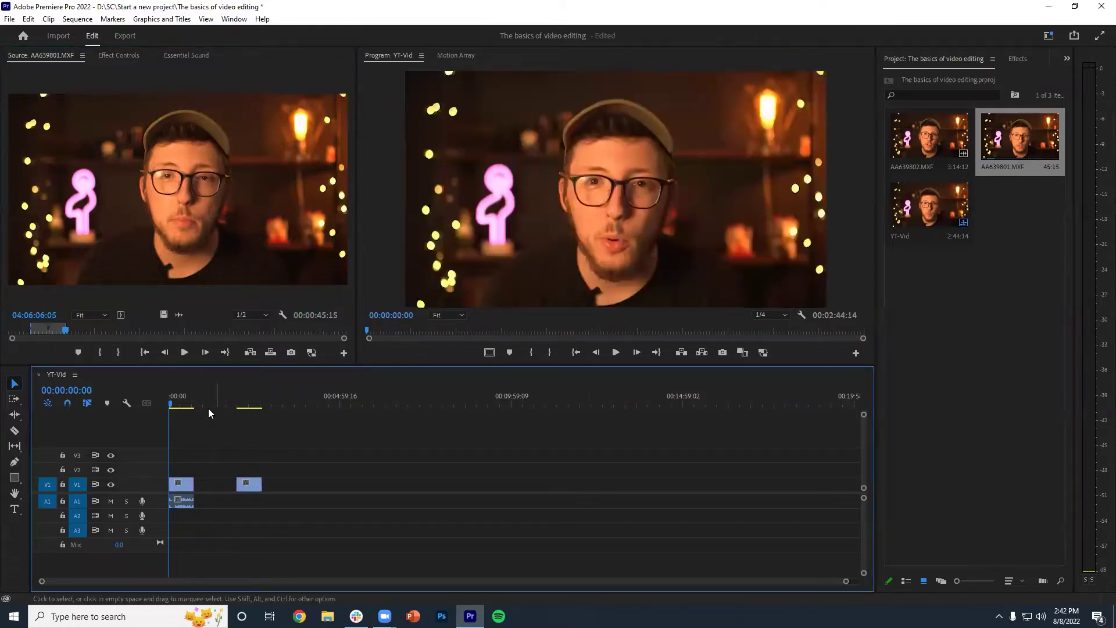
pyautogui.moveTo(179, 315); pyautogui.dragTo(293, 506)
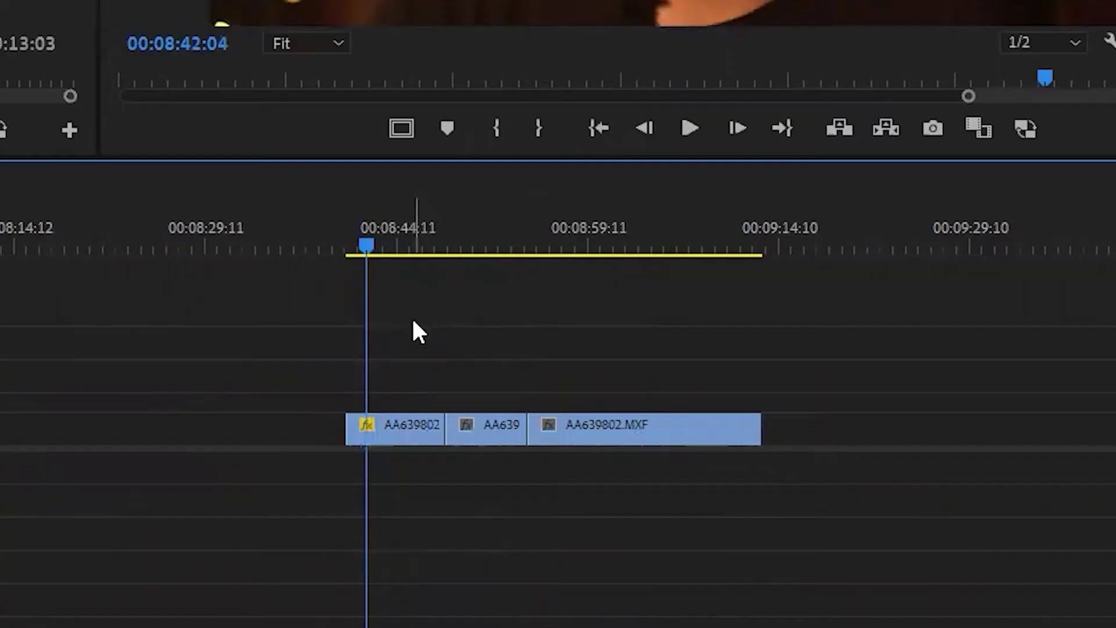
# Razor-cut AA639802.MXF near 00:08:44 and 00:08:46:08, then delete the short piece between
pyautogui.press('c')
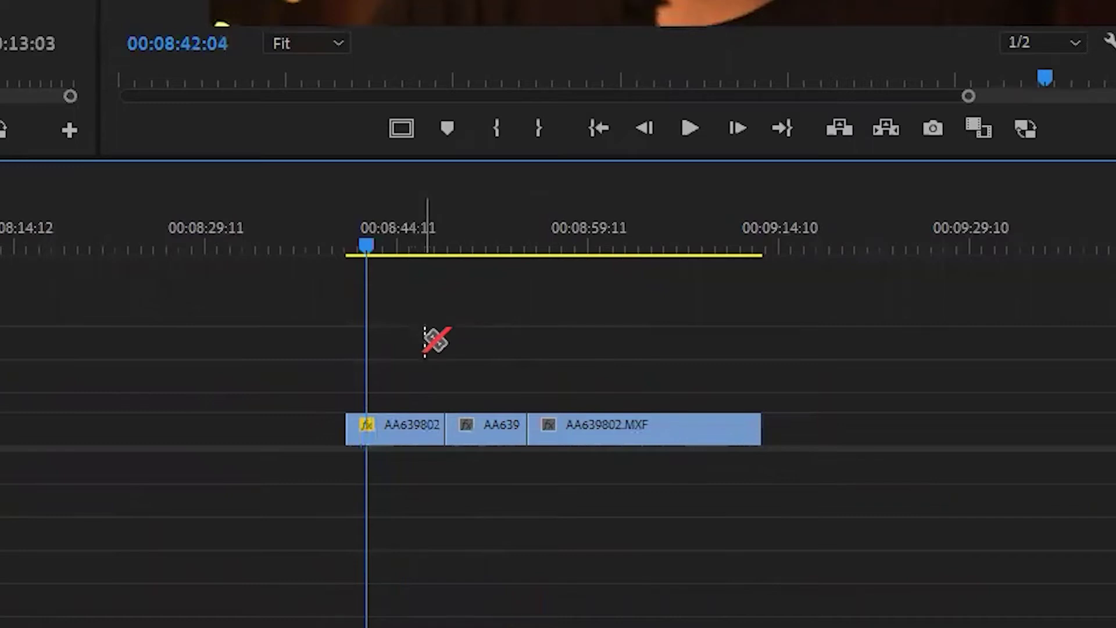
pyautogui.click(369, 427)
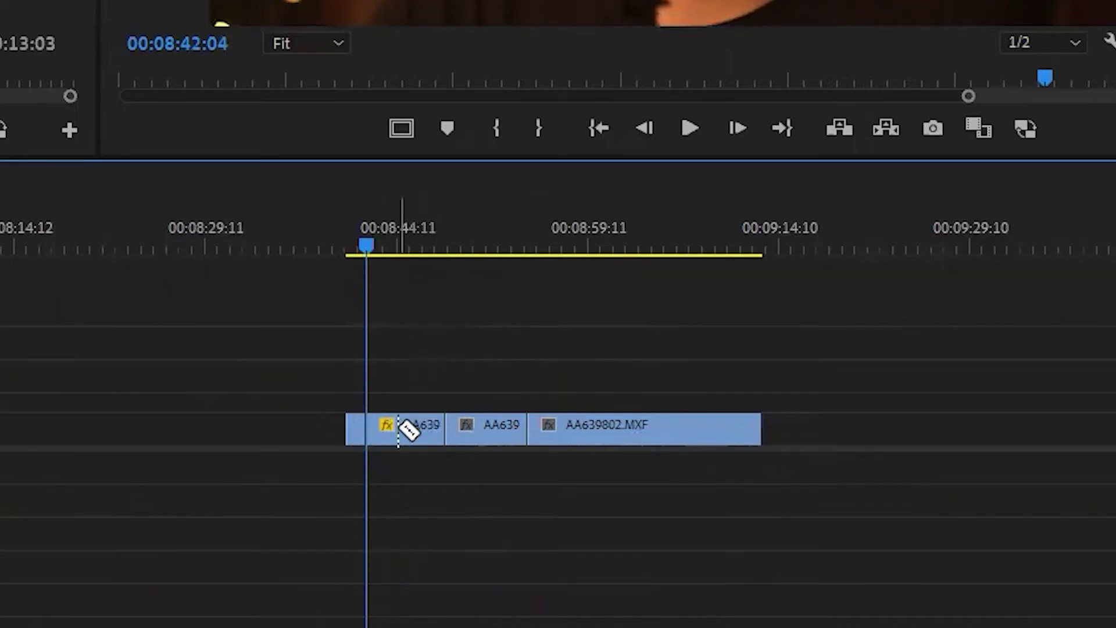
pyautogui.moveTo(399, 243); pyautogui.dragTo(419, 244)
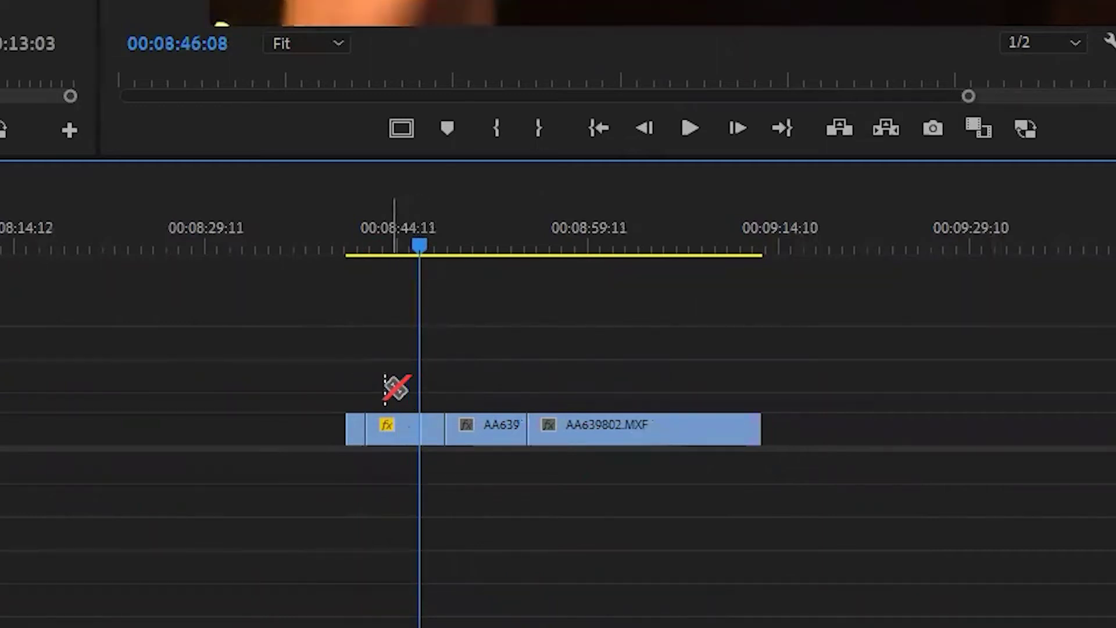
pyautogui.press('v')
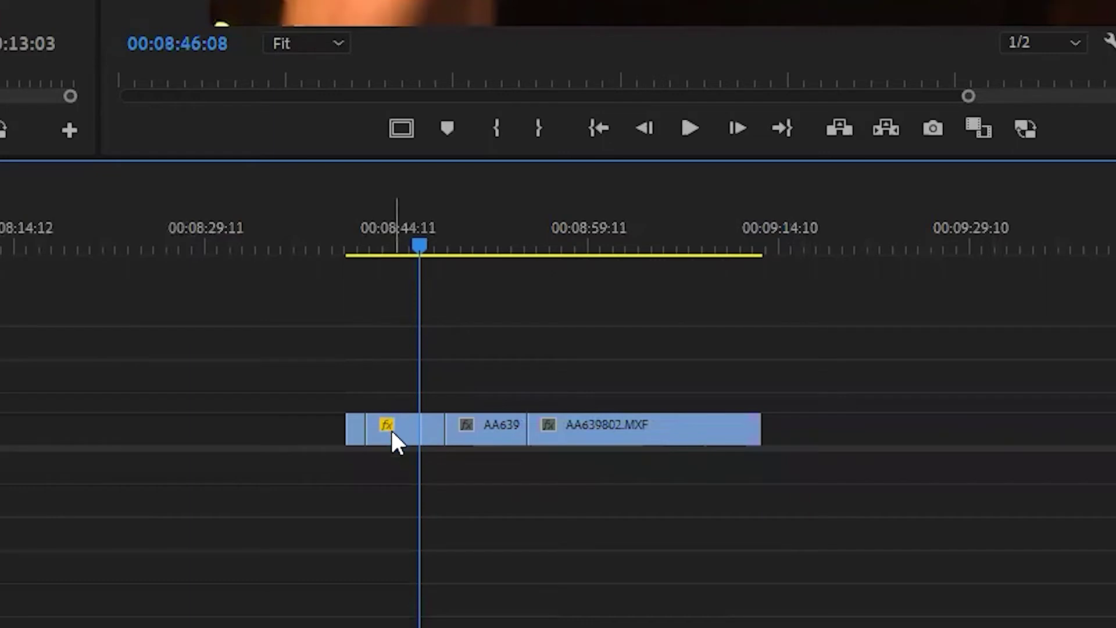
pyautogui.press('Delete')
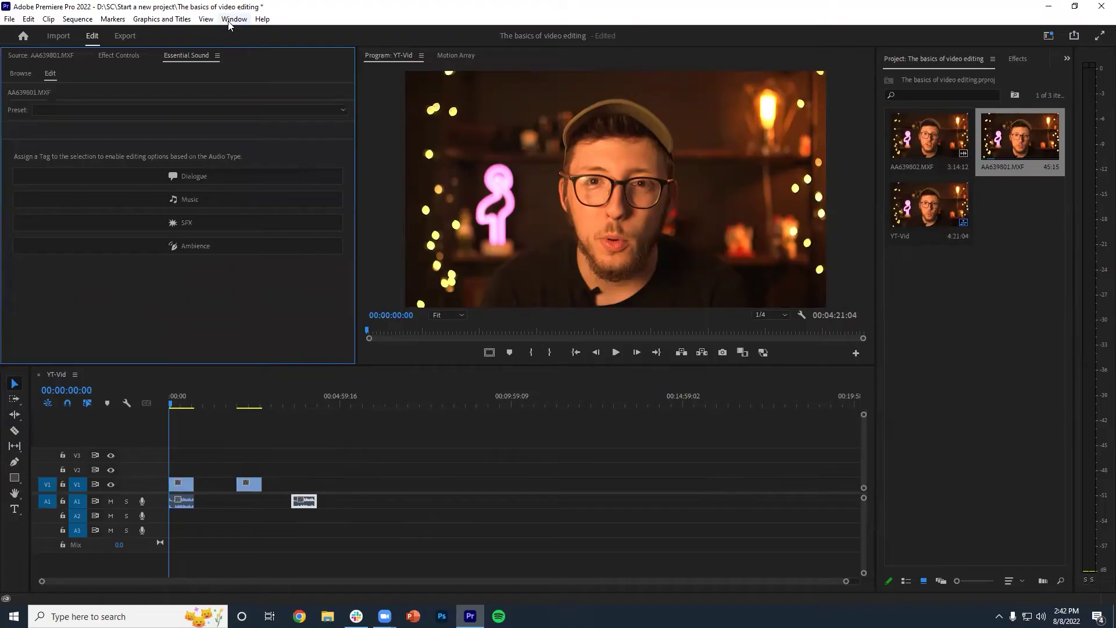
# Tag AA639801.MXF as Dialogue in Essential Sound with Reduce Noise 4.4 and Reduce Reverb 5.0
pyautogui.click(234, 19)
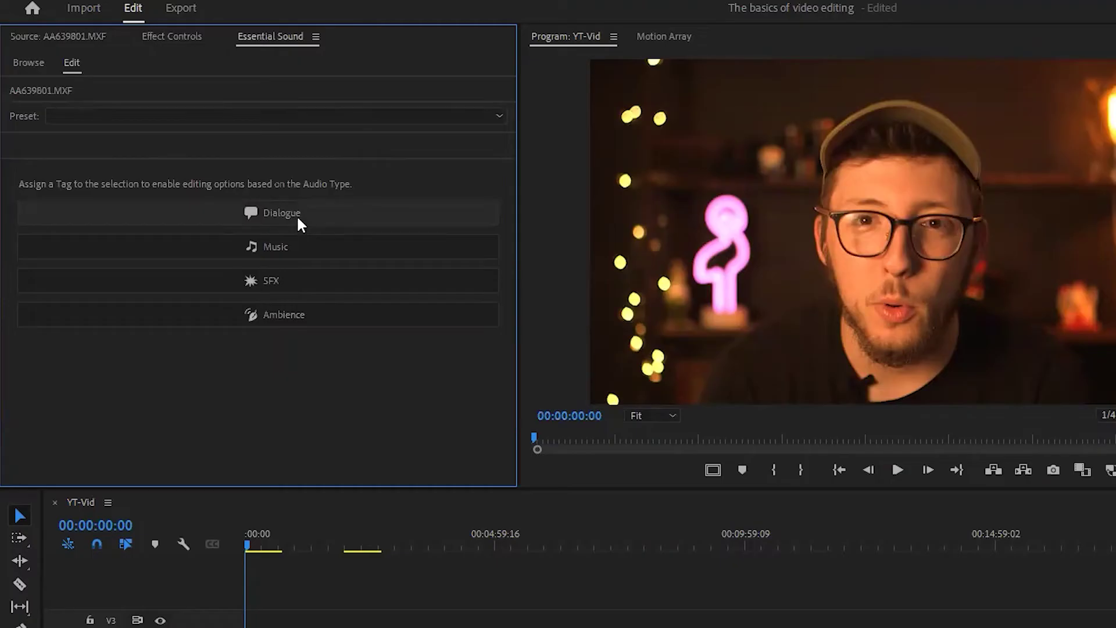
pyautogui.click(296, 216)
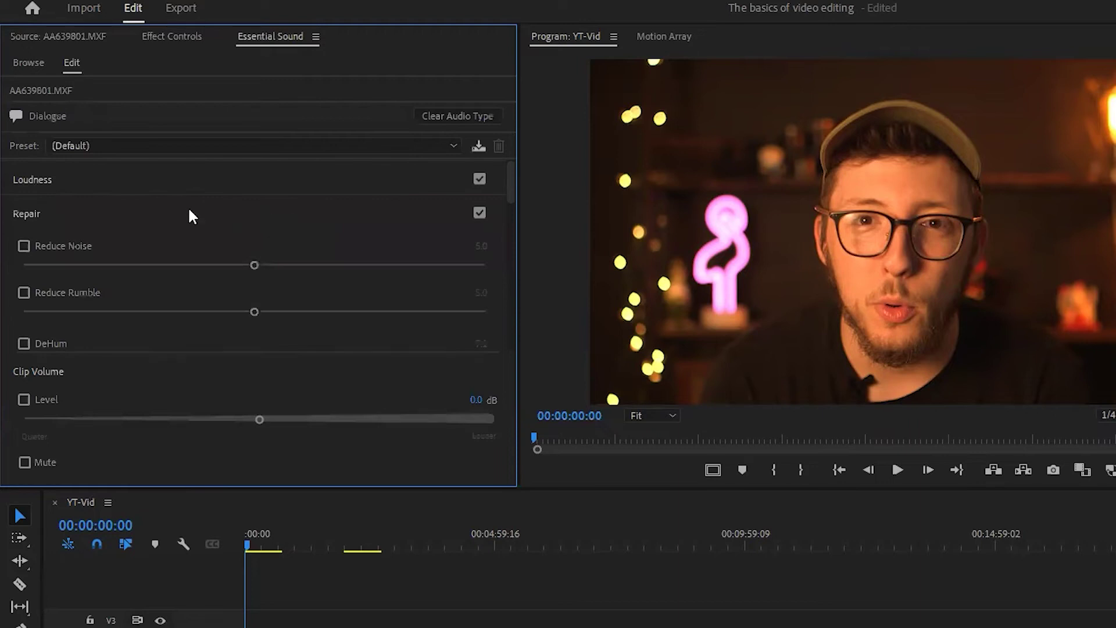
pyautogui.click(55, 185)
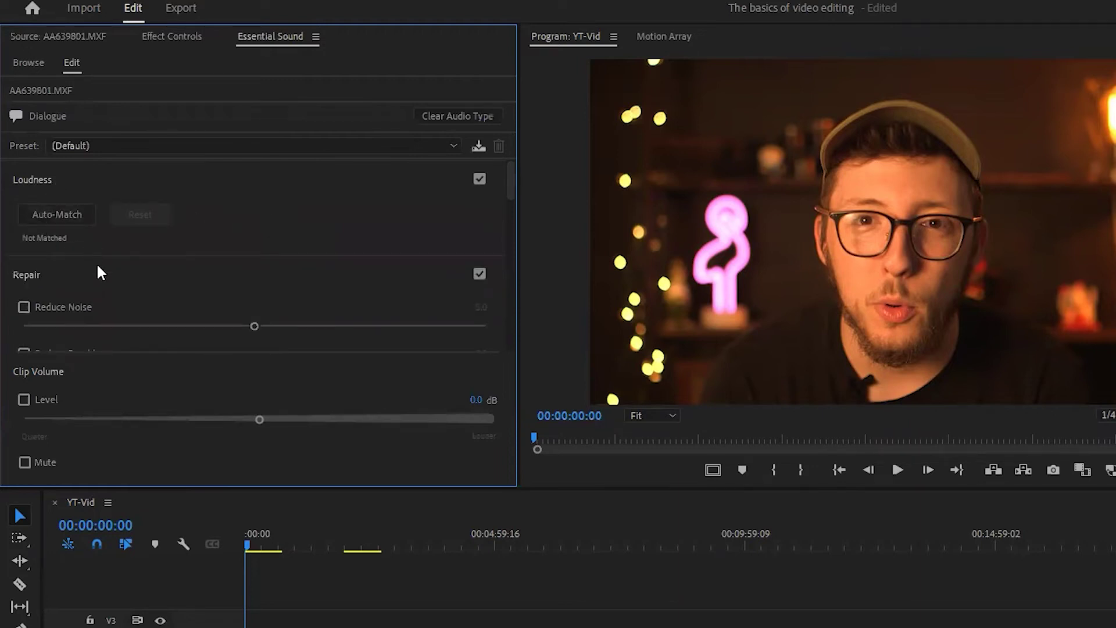
pyautogui.scroll(-1, 97, 266)
pyautogui.scroll(-2, 97, 268)
pyautogui.scroll(2, 96, 268)
pyautogui.scroll(-3, 97, 268)
pyautogui.scroll(3, 97, 268)
pyautogui.scroll(-6, 99, 270)
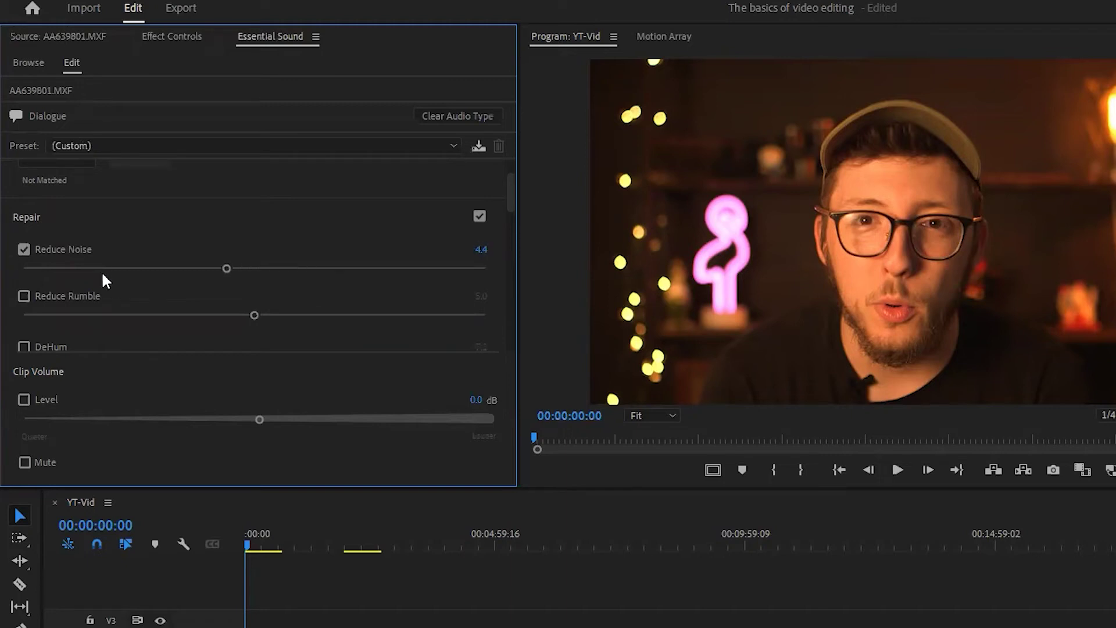
pyautogui.scroll(-4, 105, 289)
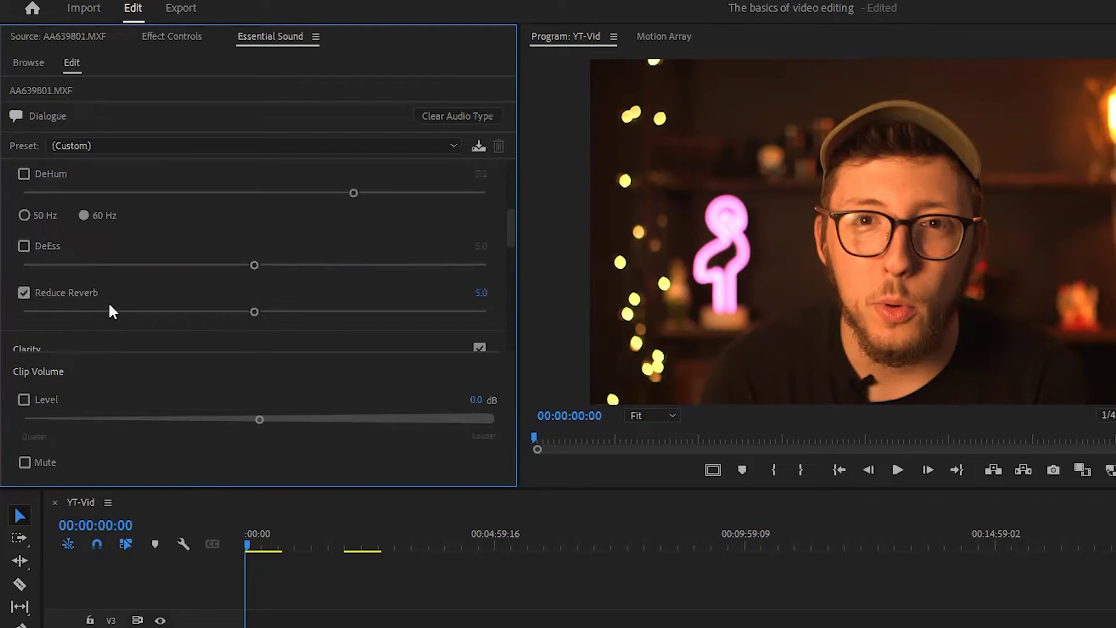
pyautogui.scroll(-3, 108, 301)
pyautogui.scroll(2, 63, 232)
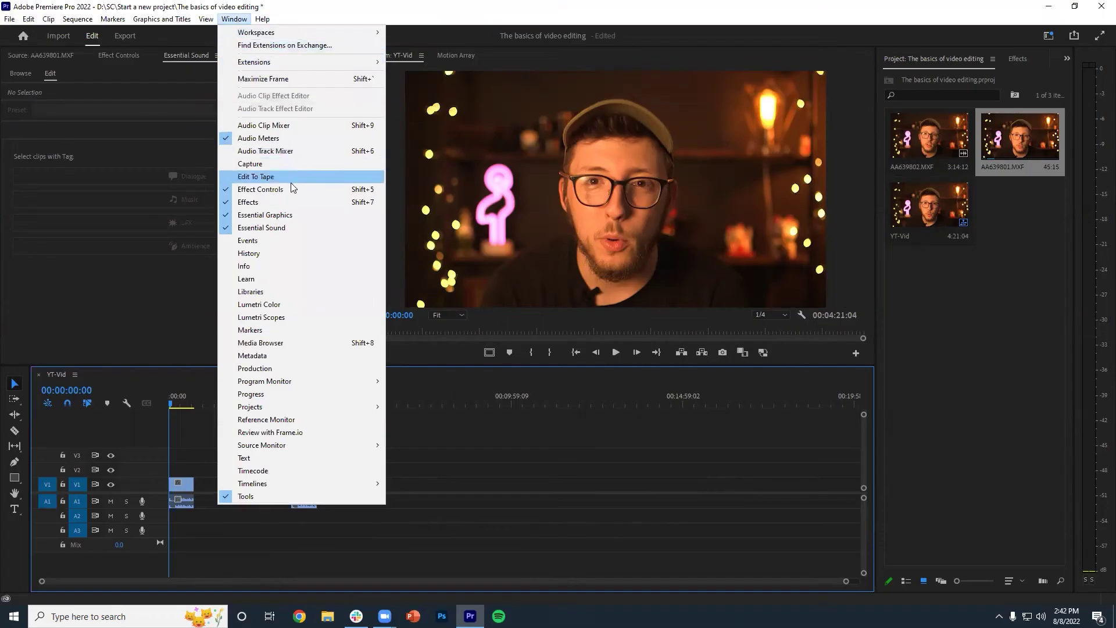
# In Lumetri Color, eyedropper the white balance, then set Temperature to about -55 with Tint -4.5
pyautogui.click(314, 305)
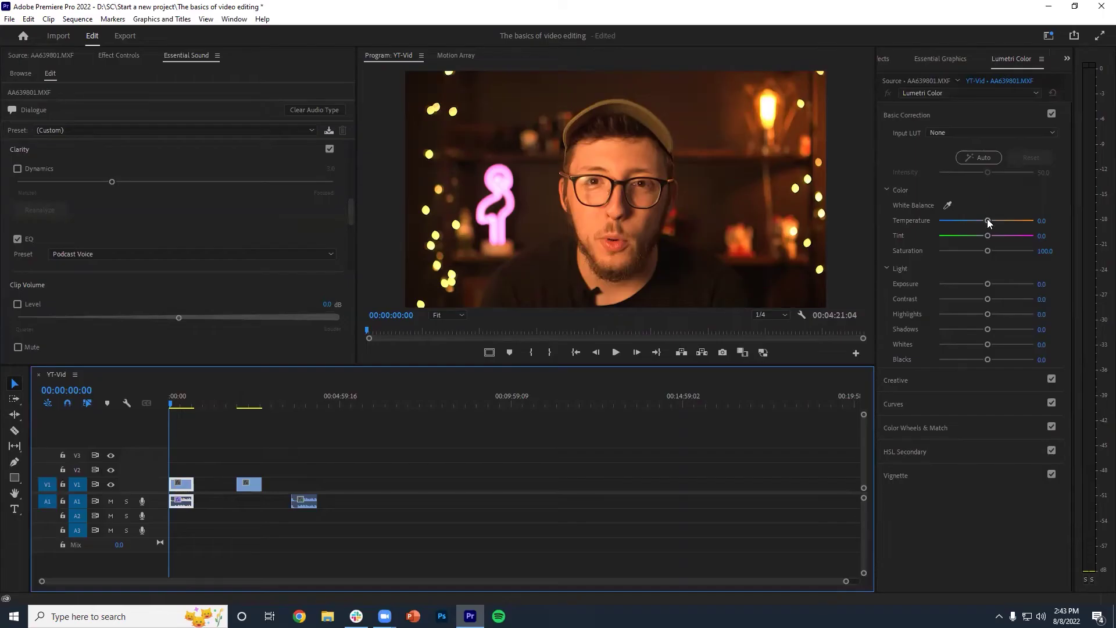
pyautogui.click(948, 205)
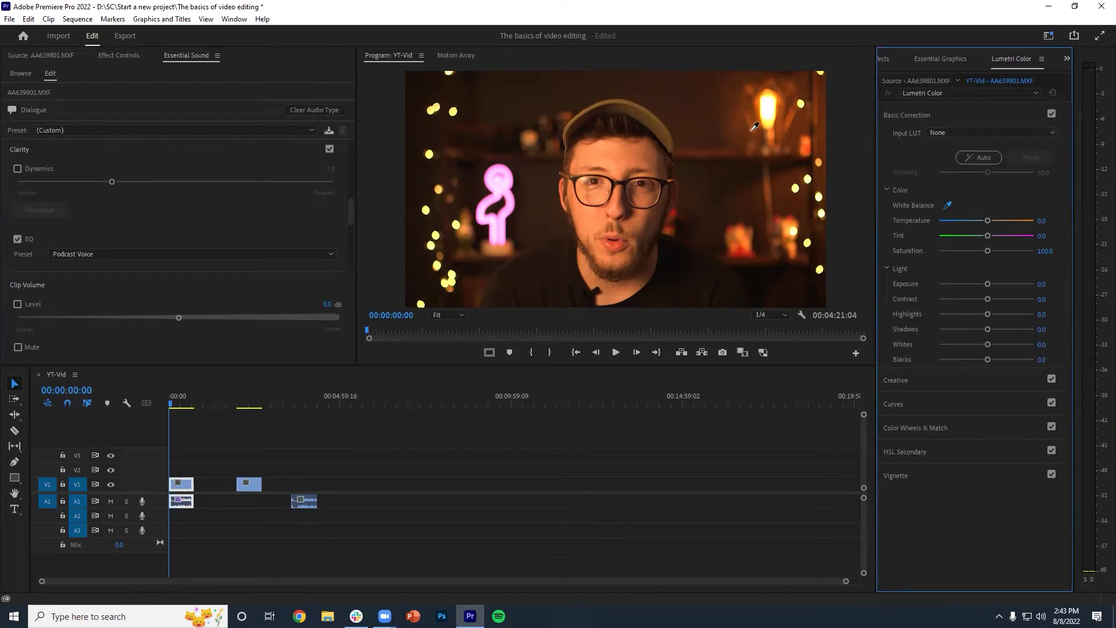
pyautogui.click(701, 126)
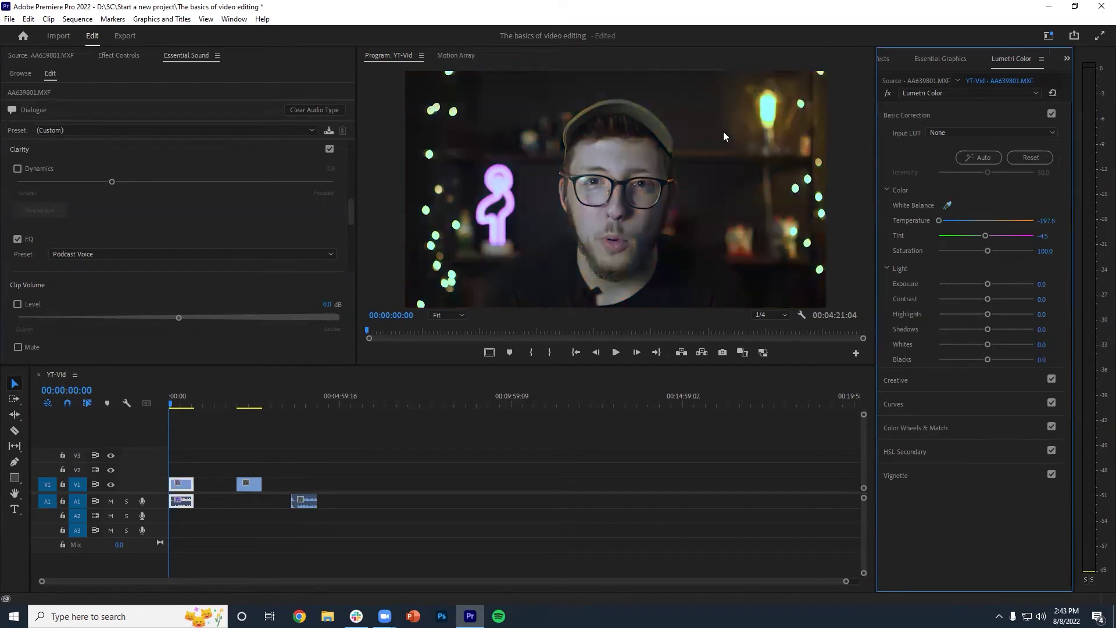
pyautogui.click(946, 222)
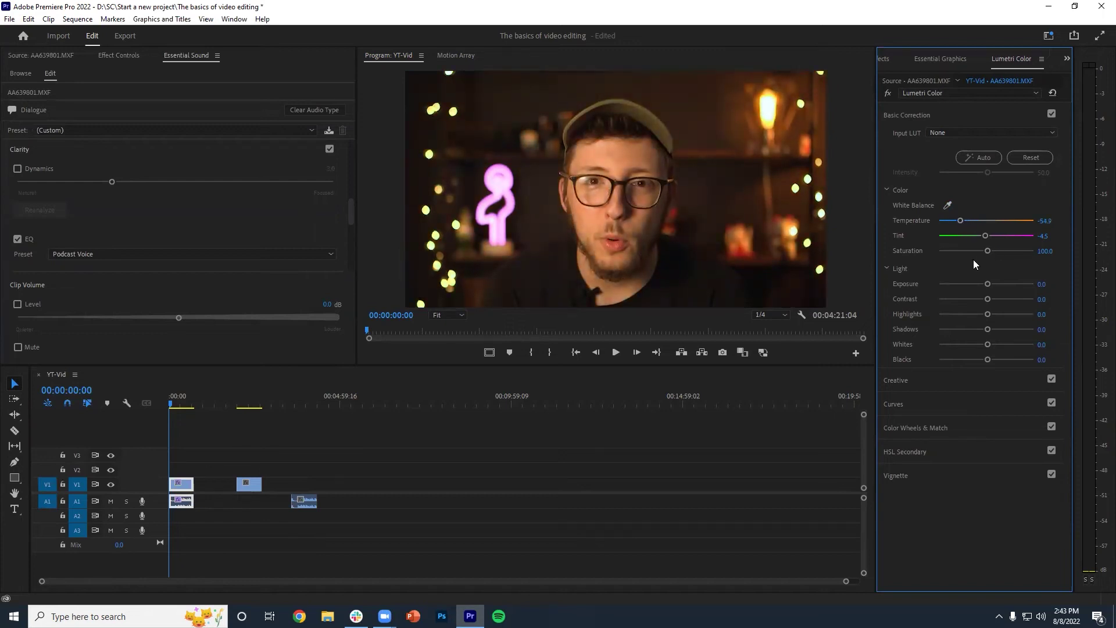
# Grade with Contrast 25.6, Shadows -25.6, Whites 22.0, and Creative Sharpen 7.3
pyautogui.moveTo(988, 299); pyautogui.dragTo(985, 359)
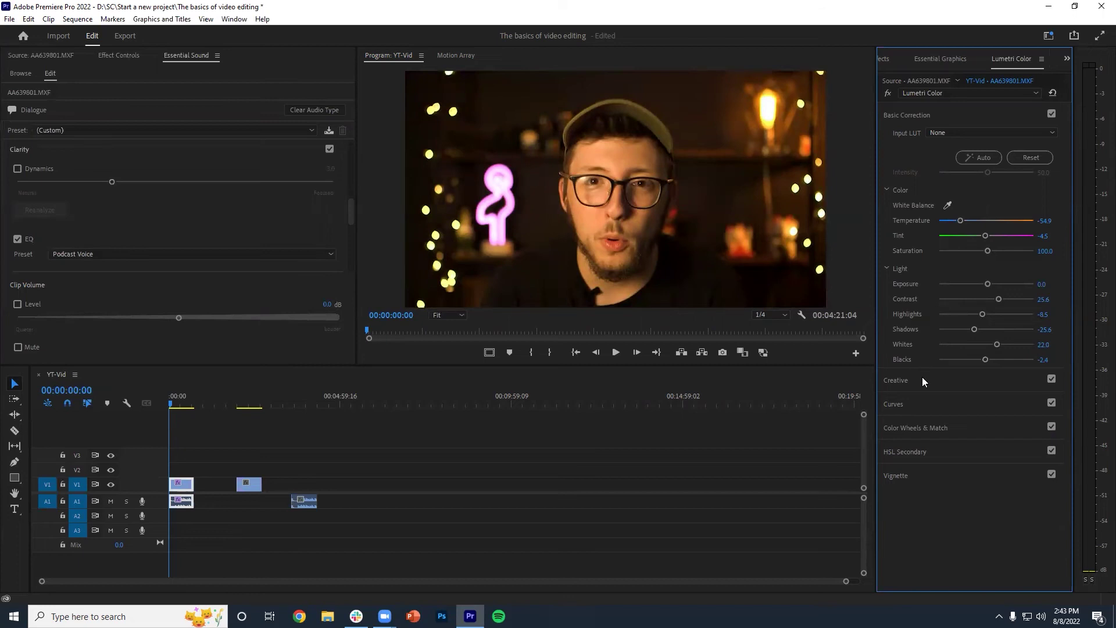
pyautogui.click(922, 379)
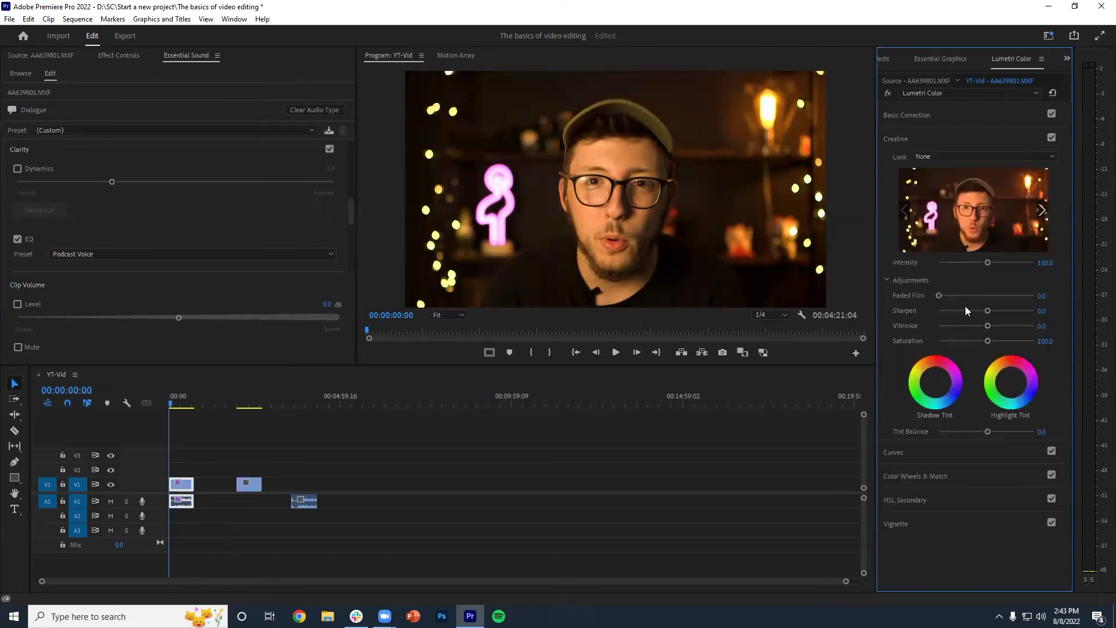
pyautogui.moveTo(987, 311); pyautogui.dragTo(986, 312)
pyautogui.moveTo(989, 310)
pyautogui.mouseDown()
pyautogui.moveTo(1042, 317)
pyautogui.moveTo(910, 314)
pyautogui.moveTo(988, 315)
pyautogui.mouseUp()
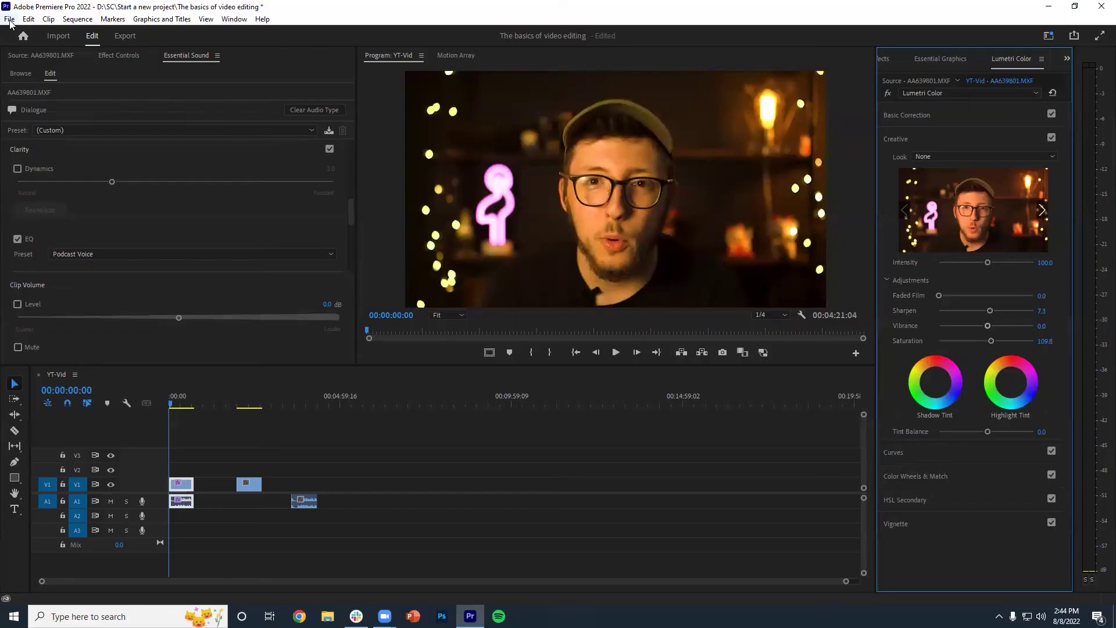
# Bring up the File menu's Export submenu to reveal the Media option
pyautogui.click(12, 21)
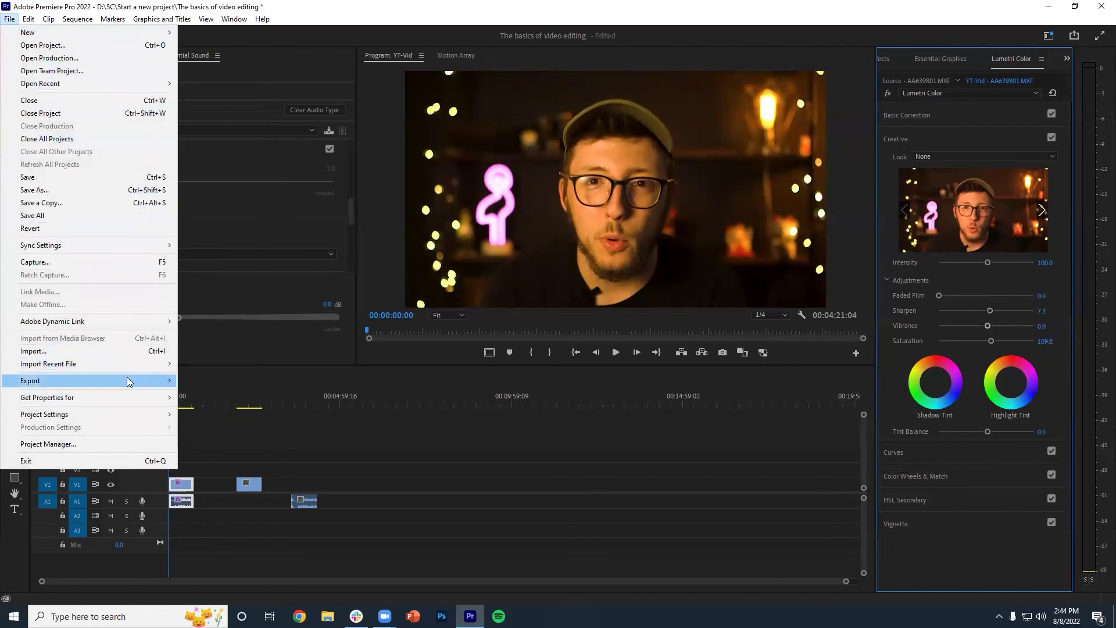
pyautogui.moveTo(130, 379)
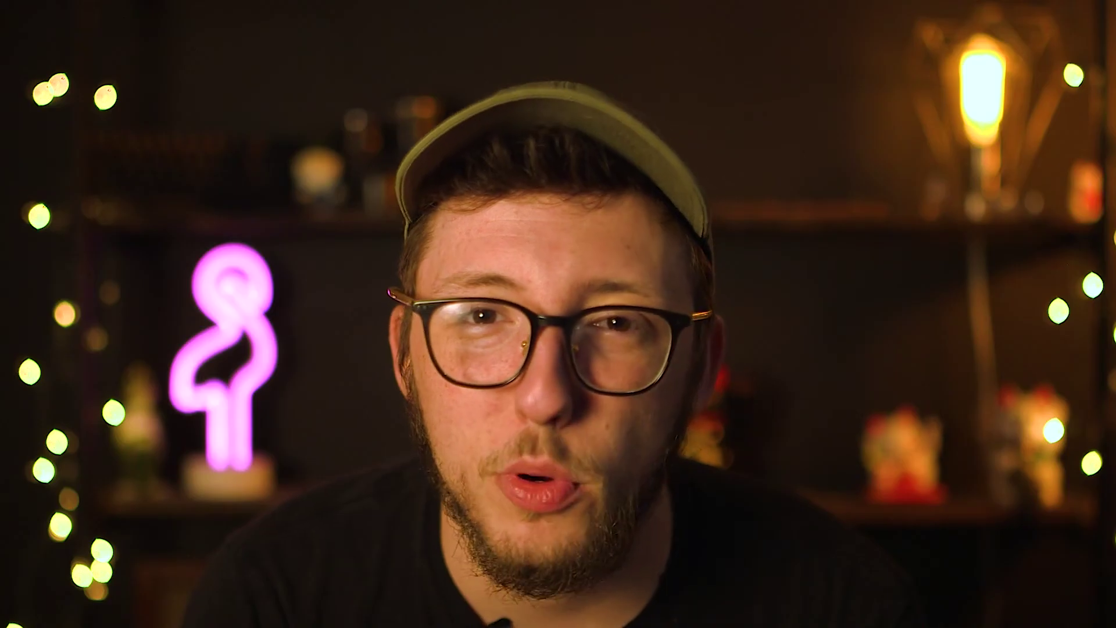